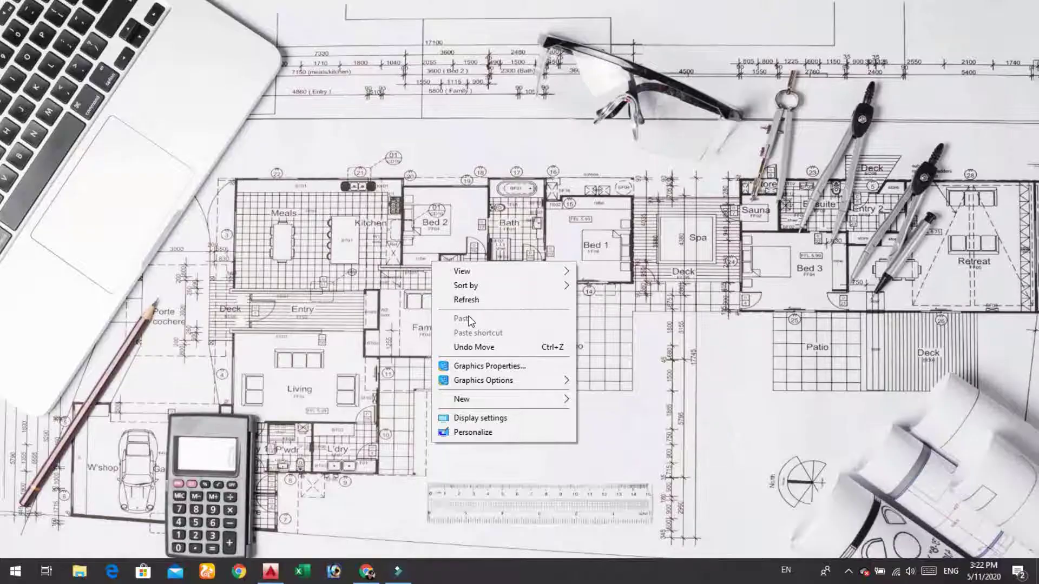
# Step: Refresh the desktop and restore AutoCAD showing the blank Drawing1
pyautogui.click(465, 299)
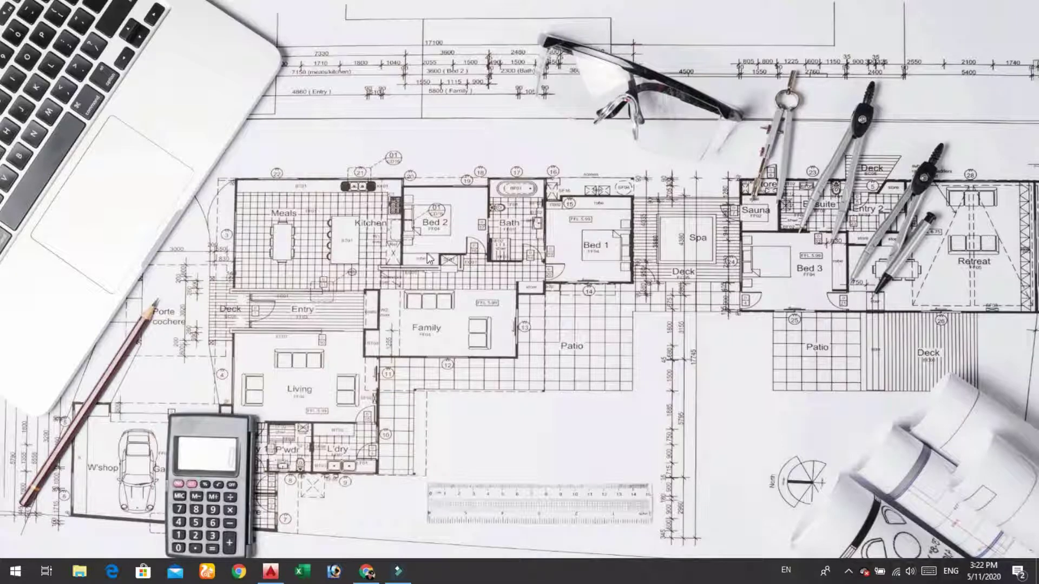
pyautogui.click(270, 571)
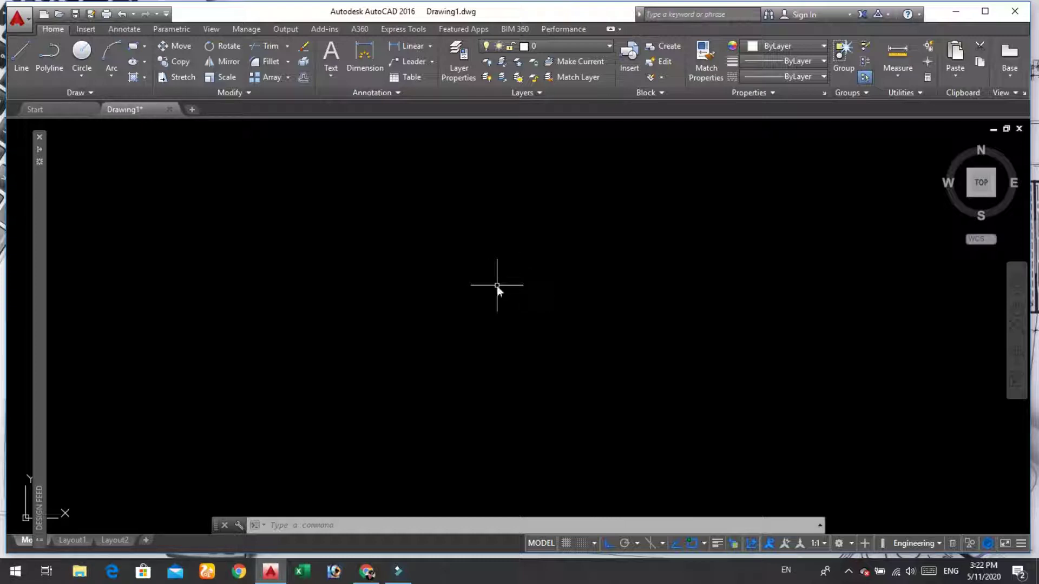
# Step: Draw a long vertical line with the LI command
pyautogui.write('line')
pyautogui.press('Return')
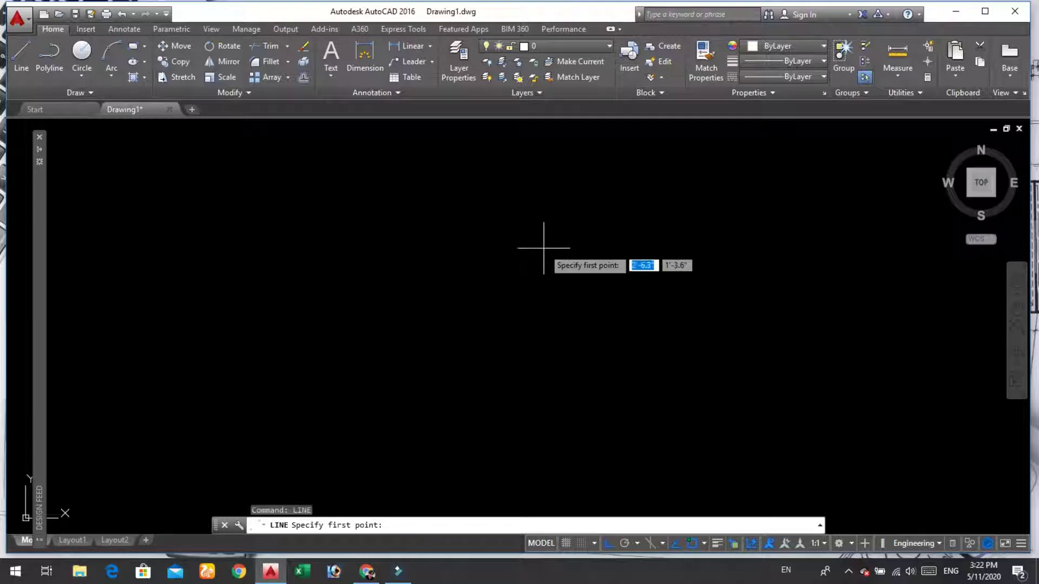
pyautogui.click(554, 201)
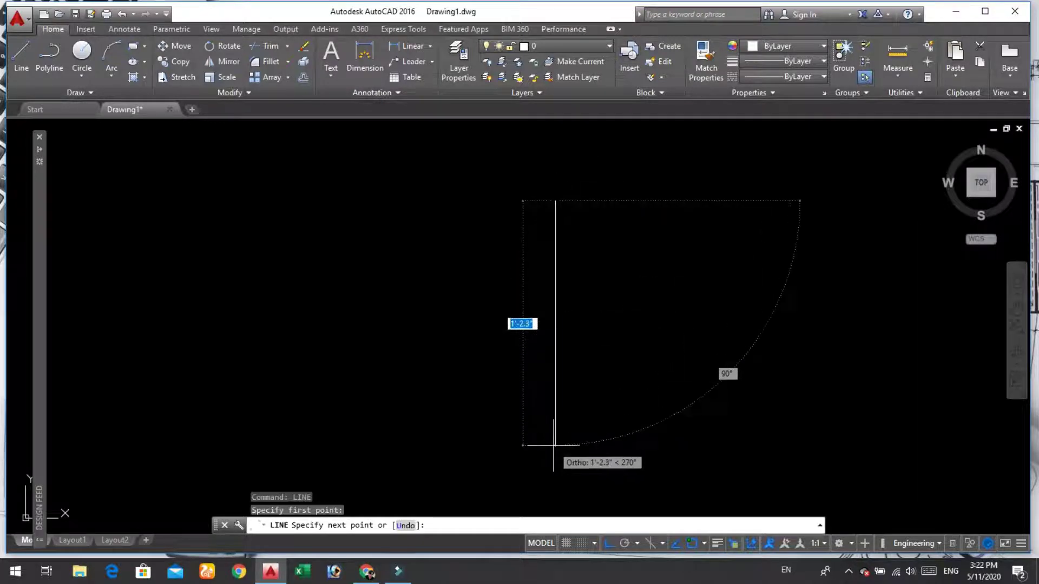
pyautogui.click(554, 463)
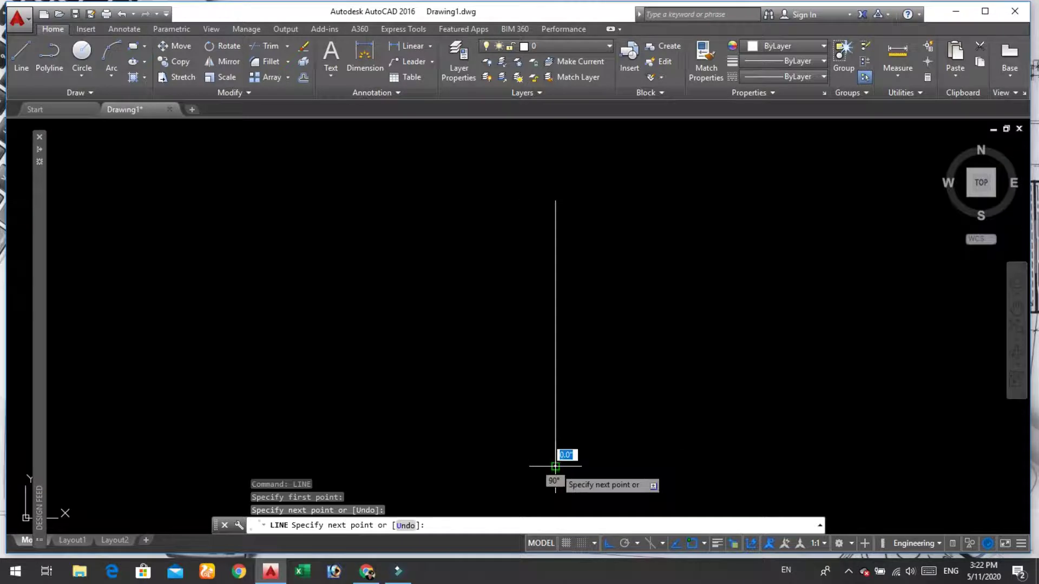
pyautogui.press('Return')
# Step: Draw an L-shaped line left of it: a short vertical leg, then a long leftward leg
pyautogui.write('line')
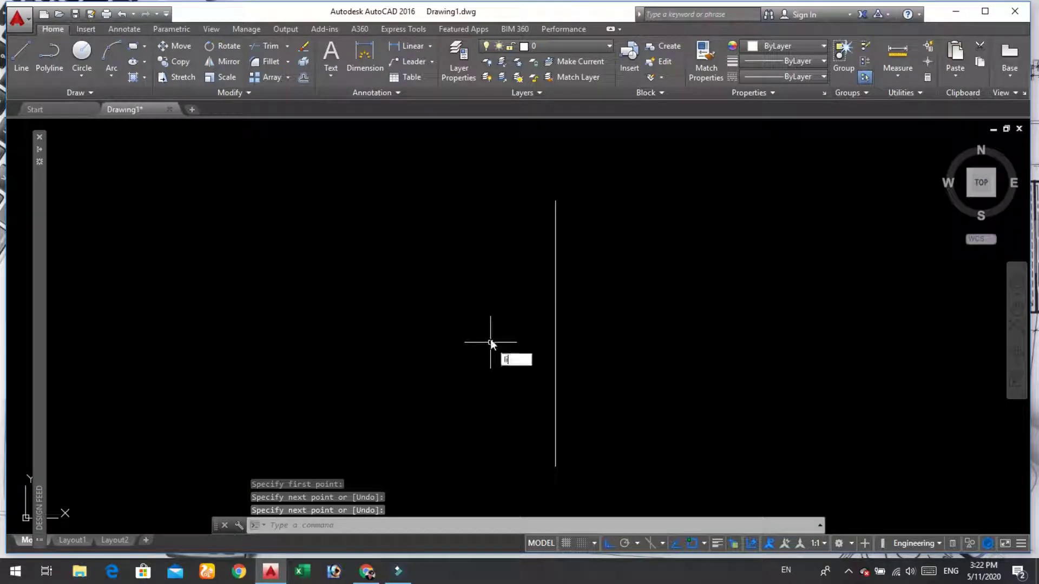
pyautogui.press('Return')
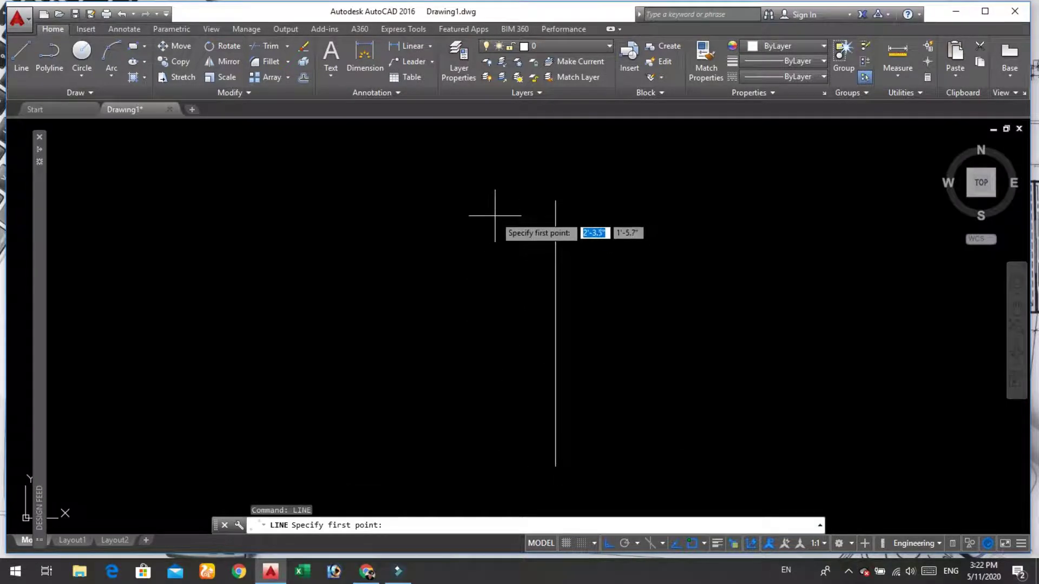
pyautogui.click(491, 205)
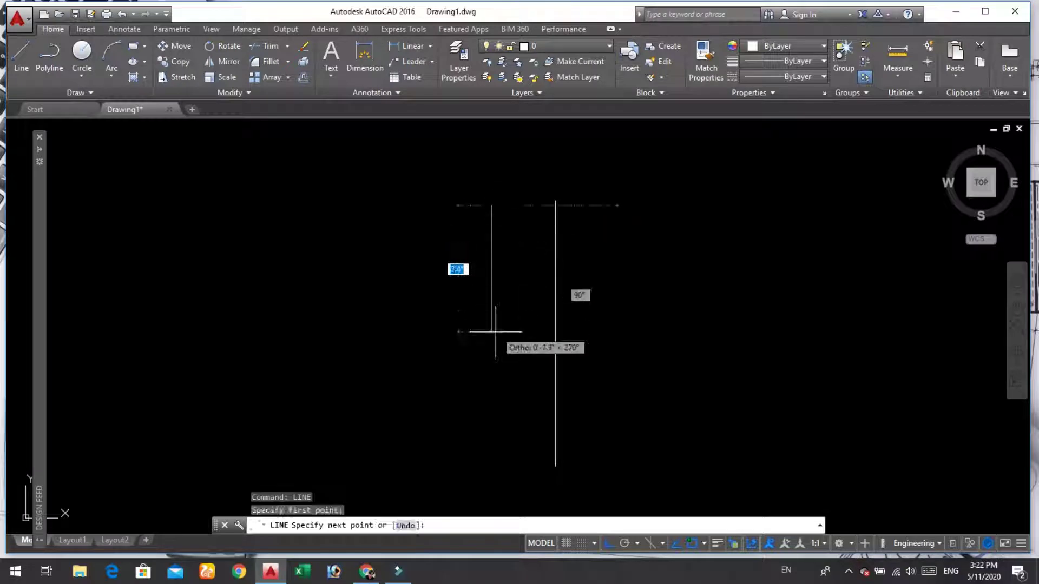
pyautogui.click(491, 313)
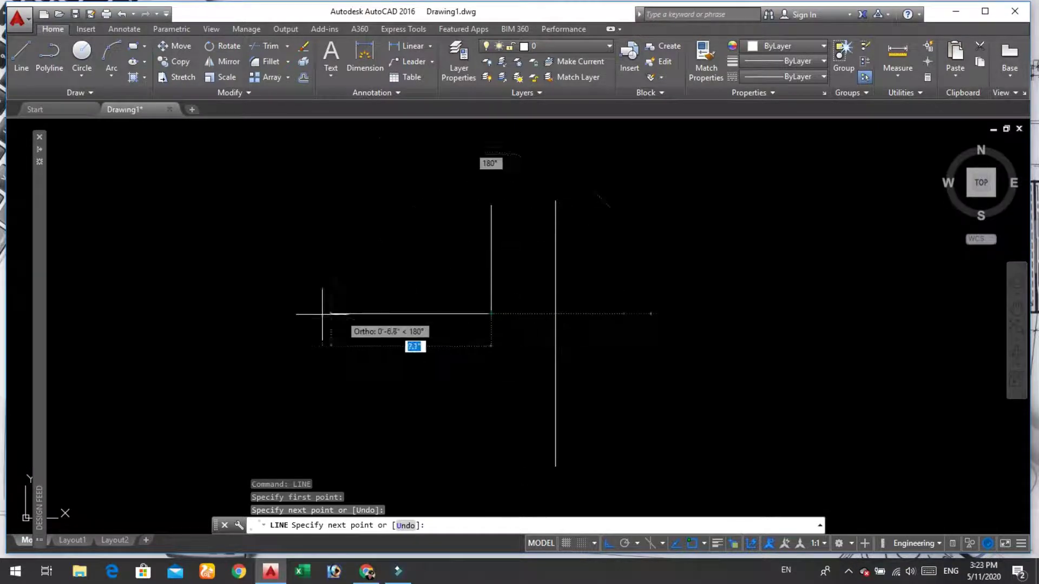
pyautogui.click(214, 313)
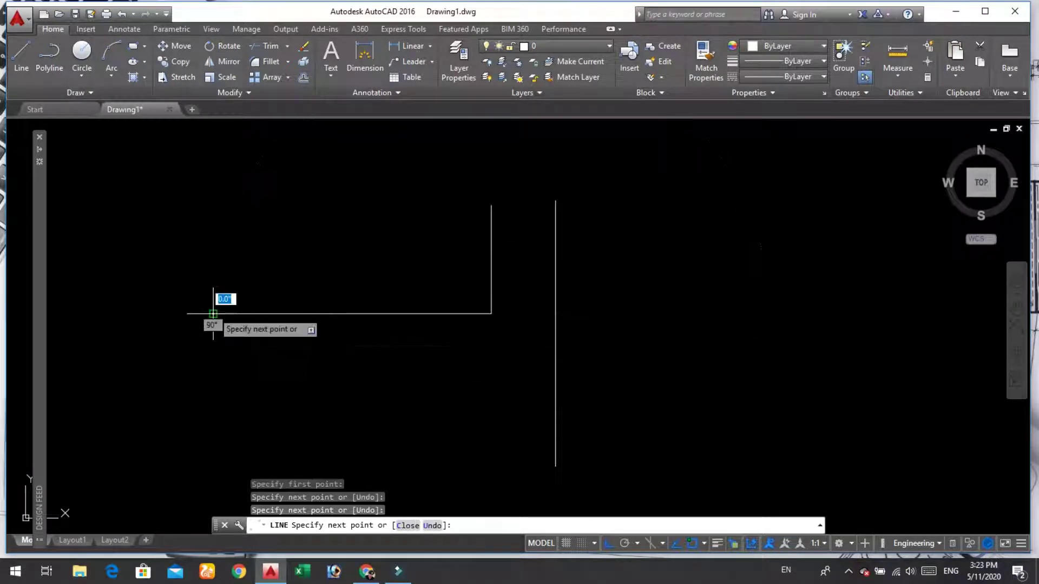
pyautogui.press('Return')
# Step: Clear a mistyped command and begin a selection window over the L-shape
pyautogui.write('L')
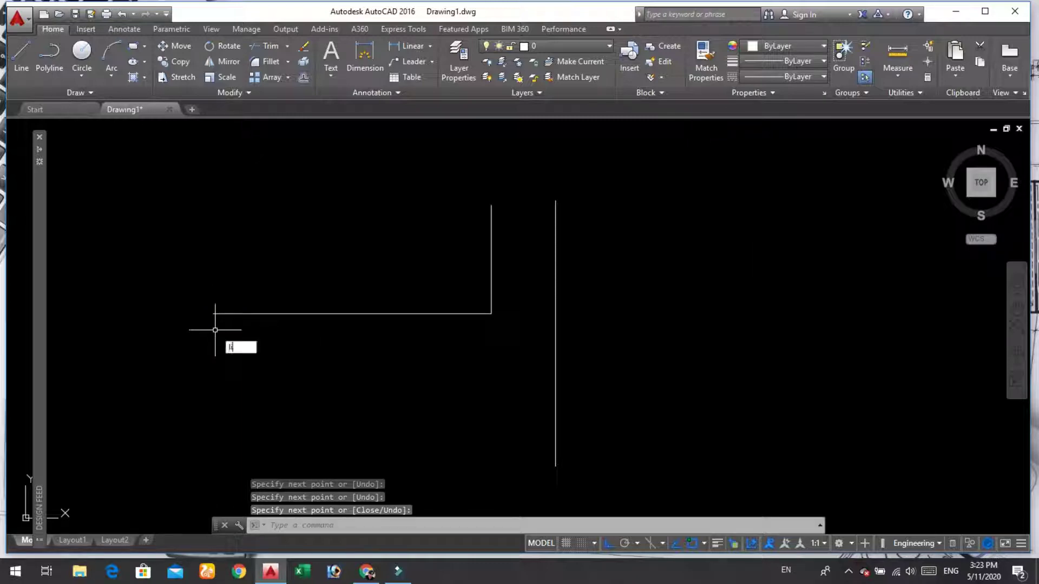
pyautogui.write('INw')
pyautogui.press('BackSpace')
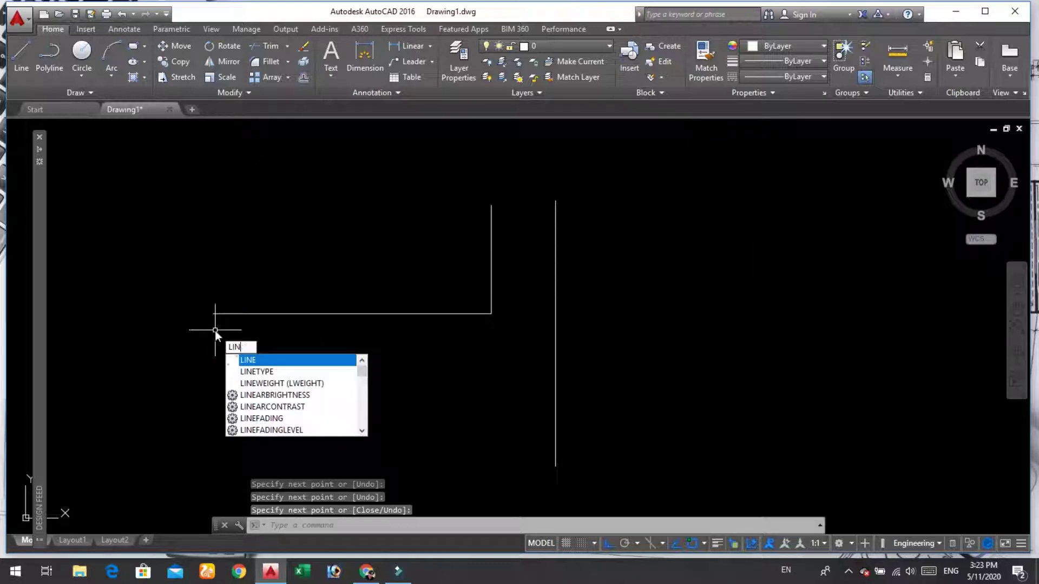
pyautogui.press('BackSpace')
pyautogui.press('BackSpace')
pyautogui.press('BackSpace')
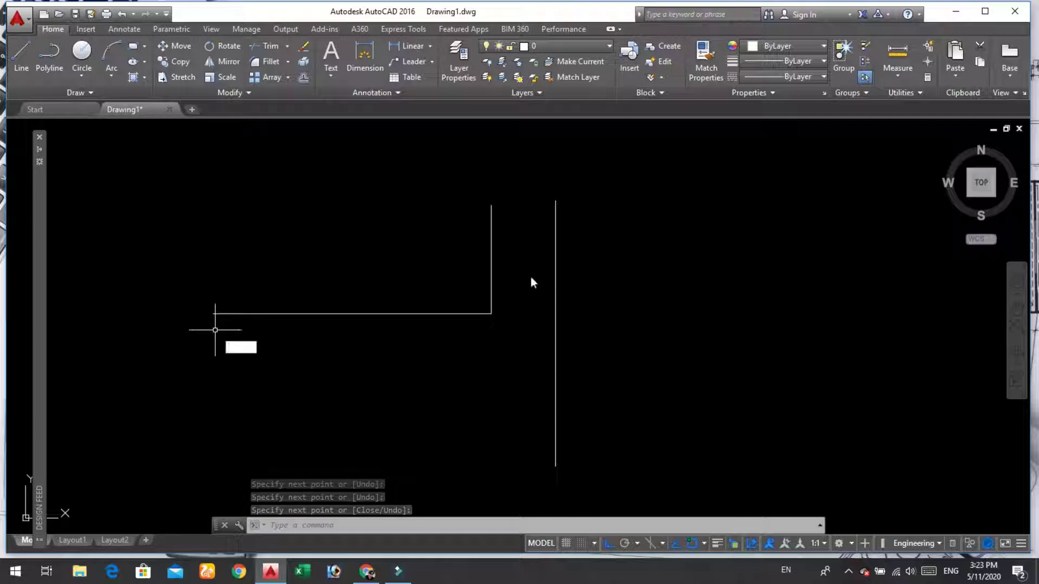
pyautogui.click(494, 275)
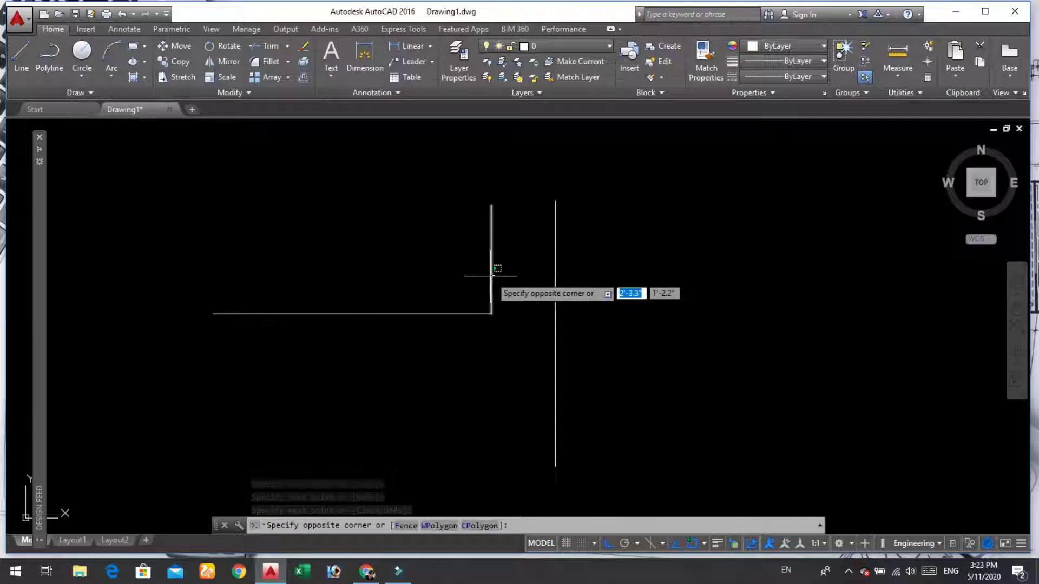
# Step: Mirror the L-shape about a horizontal axis below it, keeping the original lines
pyautogui.click(460, 311)
pyautogui.write('m')
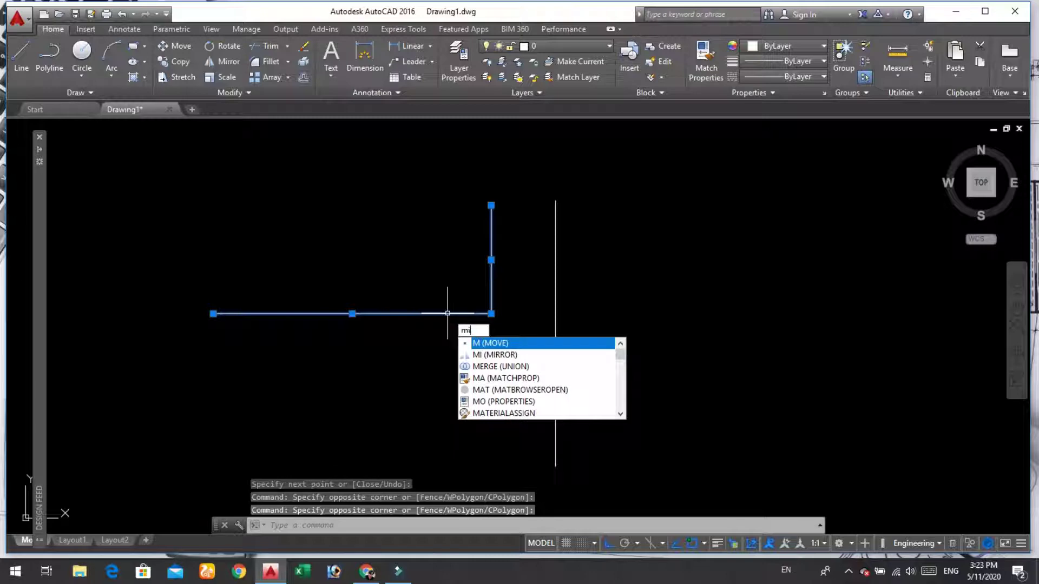
pyautogui.write('i')
pyautogui.press('Return')
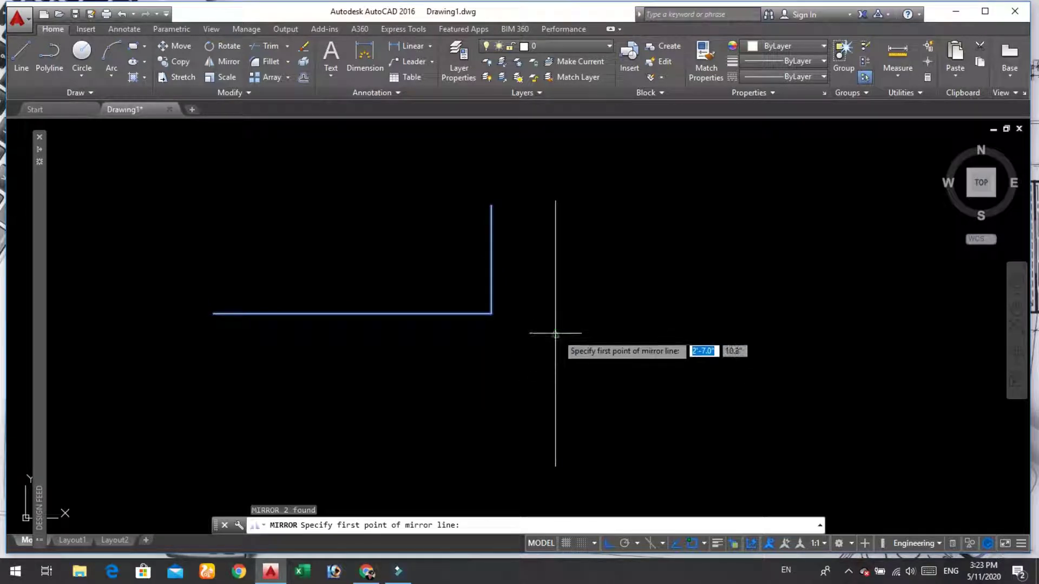
pyautogui.click(555, 334)
pyautogui.click(147, 331)
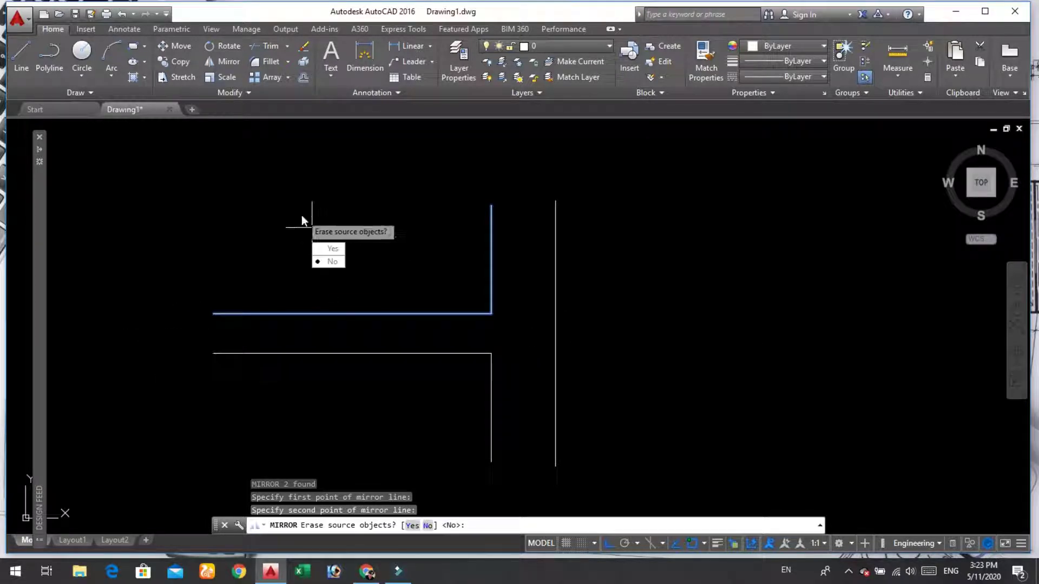
pyautogui.press('Return')
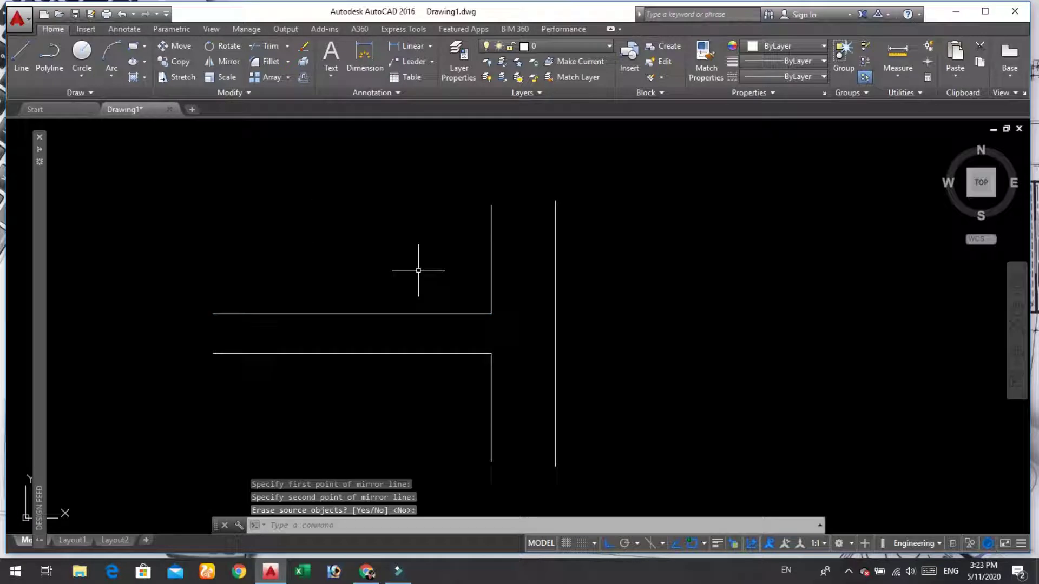
# Step: Draw a two-segment line forming a small box in the upper L's inner corner
pyautogui.write('line')
pyautogui.press('Return')
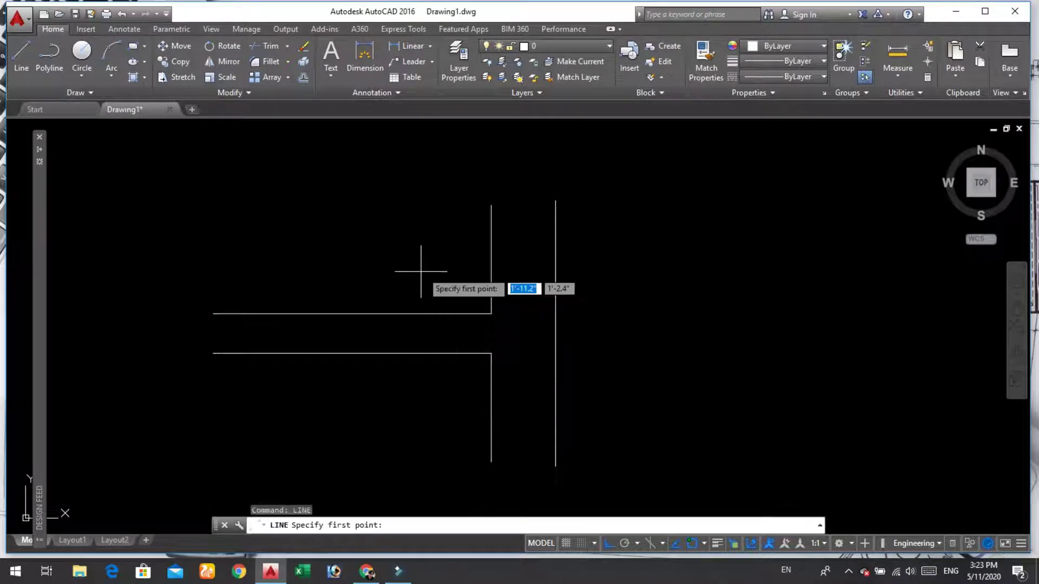
pyautogui.click(490, 249)
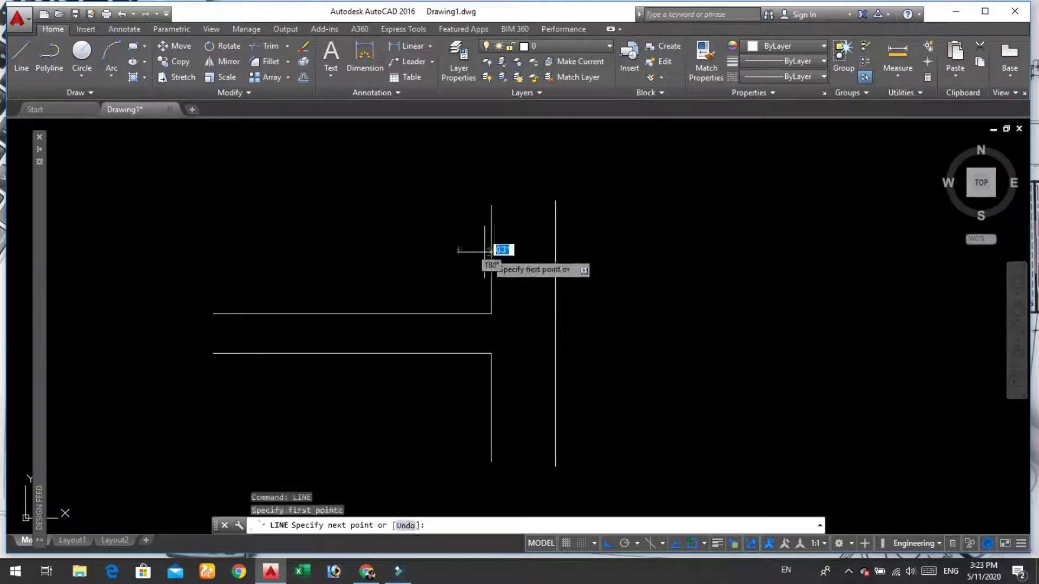
pyautogui.click(408, 249)
pyautogui.click(409, 314)
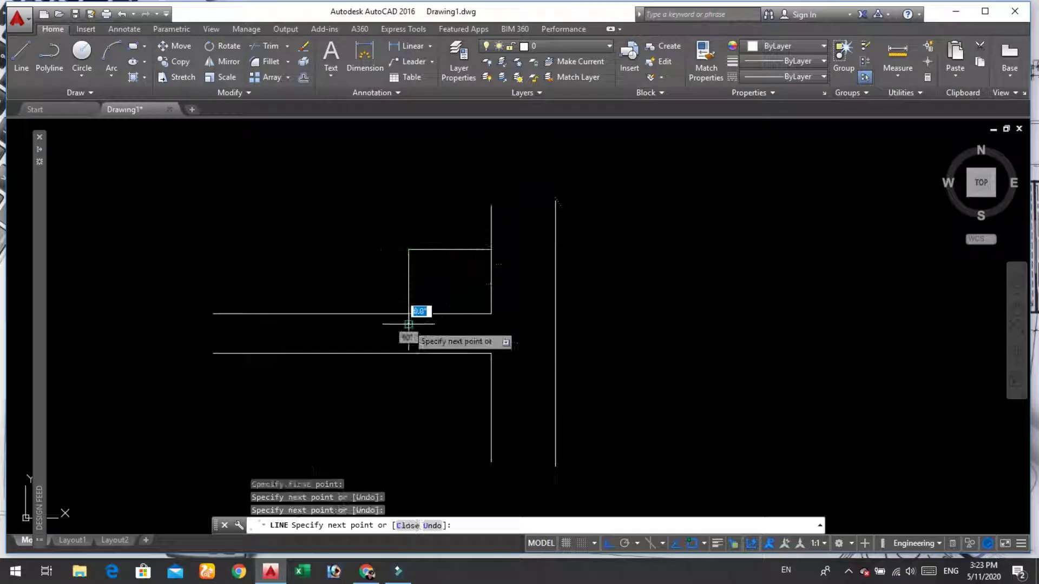
pyautogui.press('Escape')
# Step: Trim off the line stub hanging below the new box
pyautogui.write('tr')
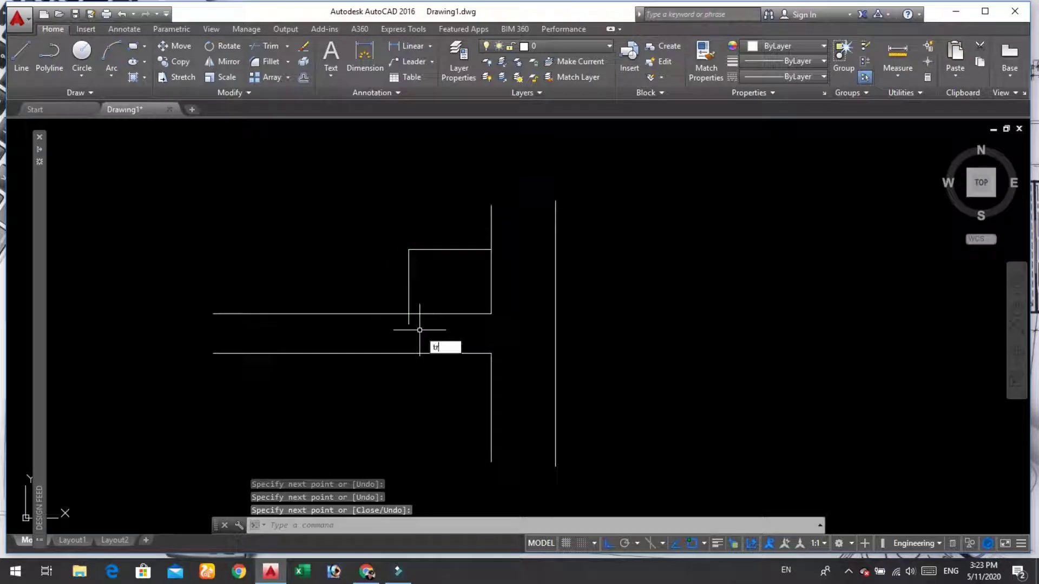
pyautogui.press('Return')
pyautogui.press('Return')
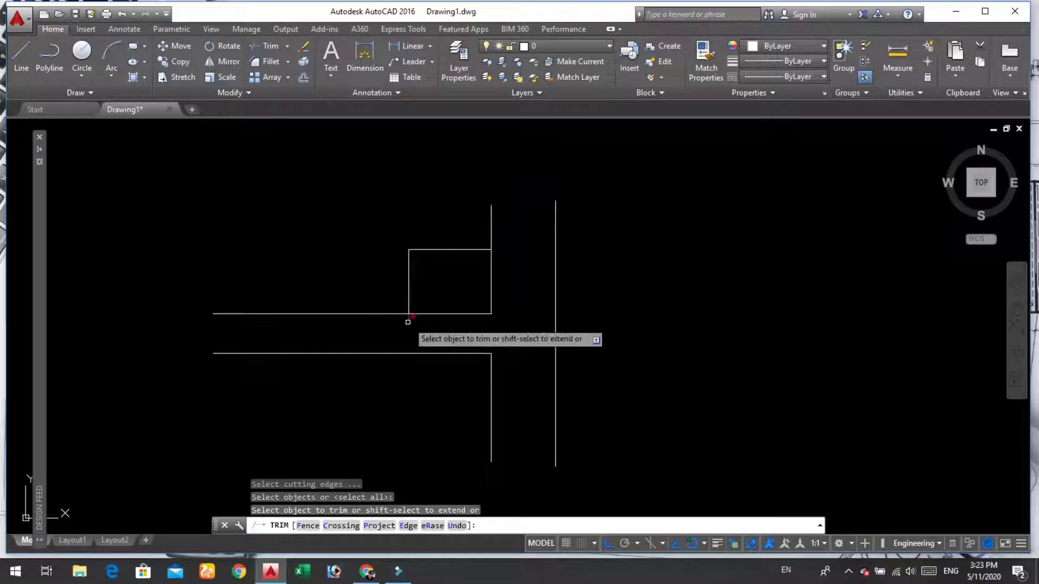
pyautogui.click(409, 320)
pyautogui.press('Return')
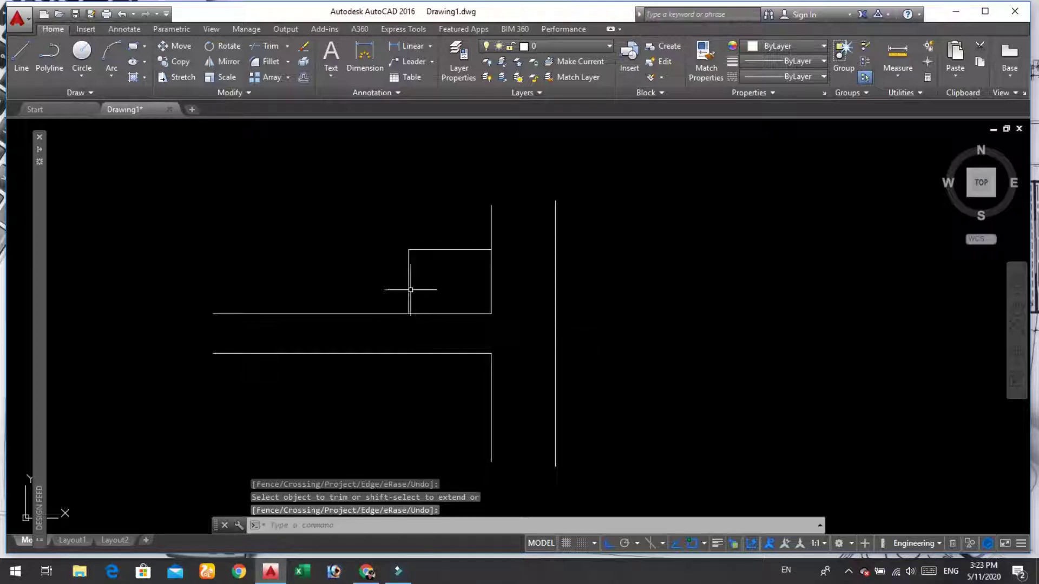
# Step: Mirror the box's edges about its left side, keeping the originals, and begin trimming the overhang
pyautogui.write('m')
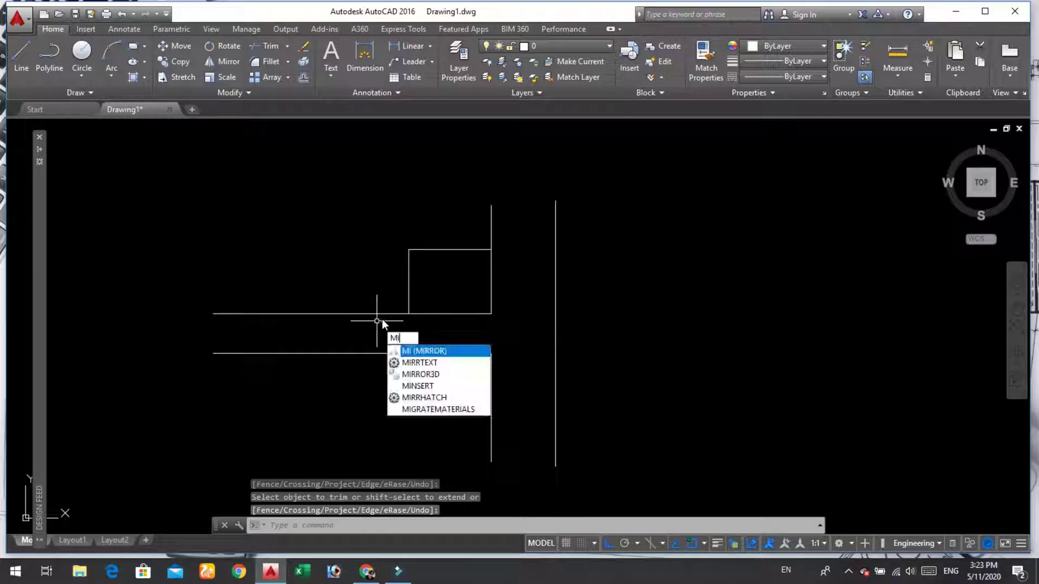
pyautogui.press('Return')
pyautogui.click(407, 296)
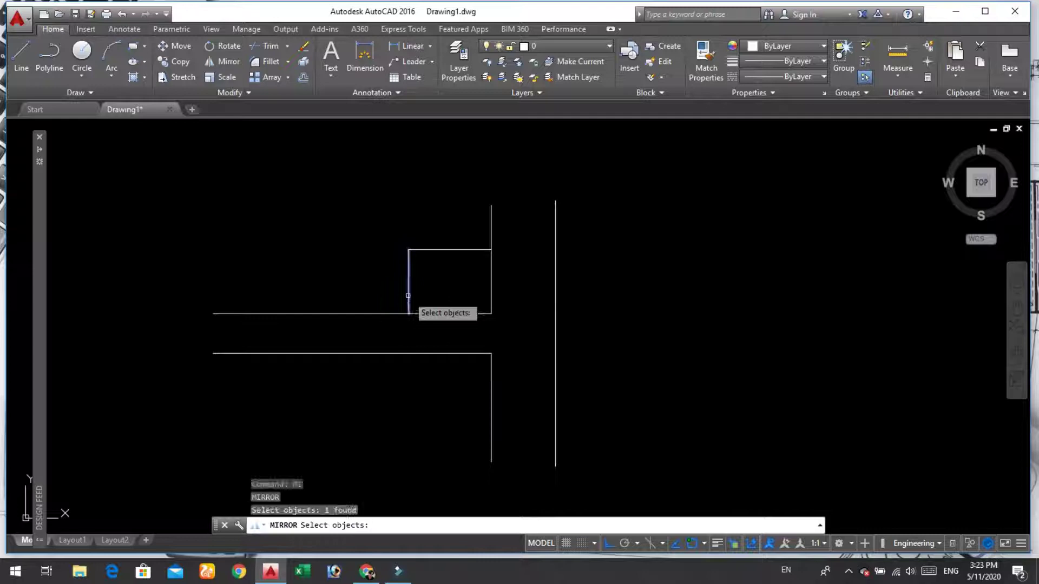
pyautogui.click(431, 249)
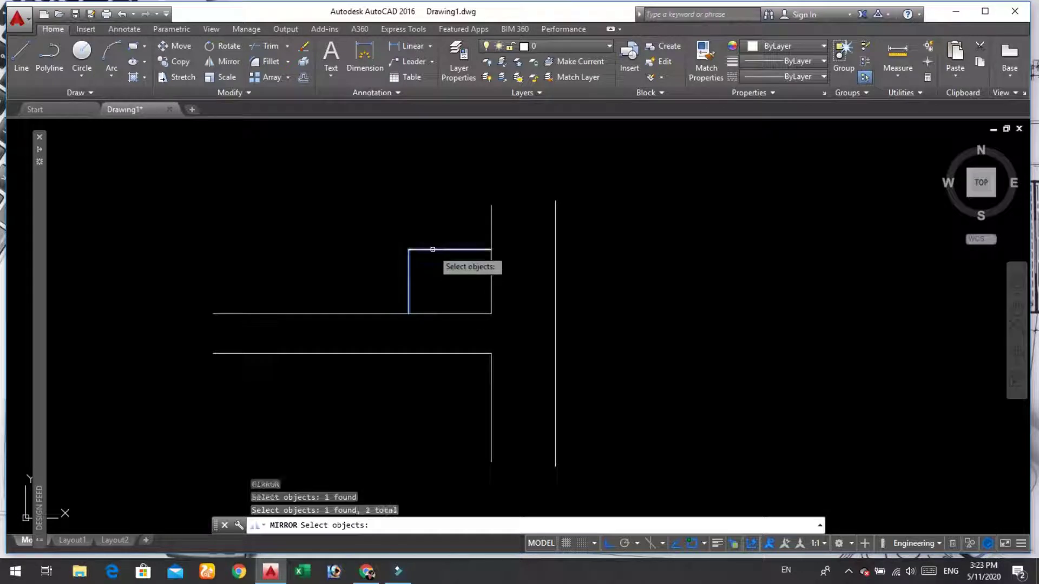
pyautogui.click(489, 285)
pyautogui.press('Return')
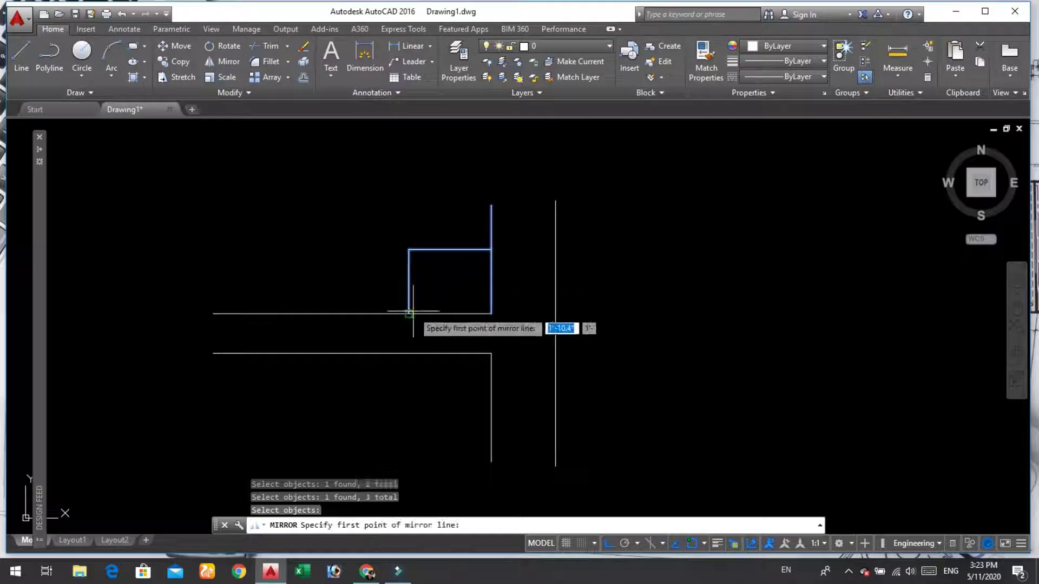
pyautogui.click(408, 313)
pyautogui.click(406, 204)
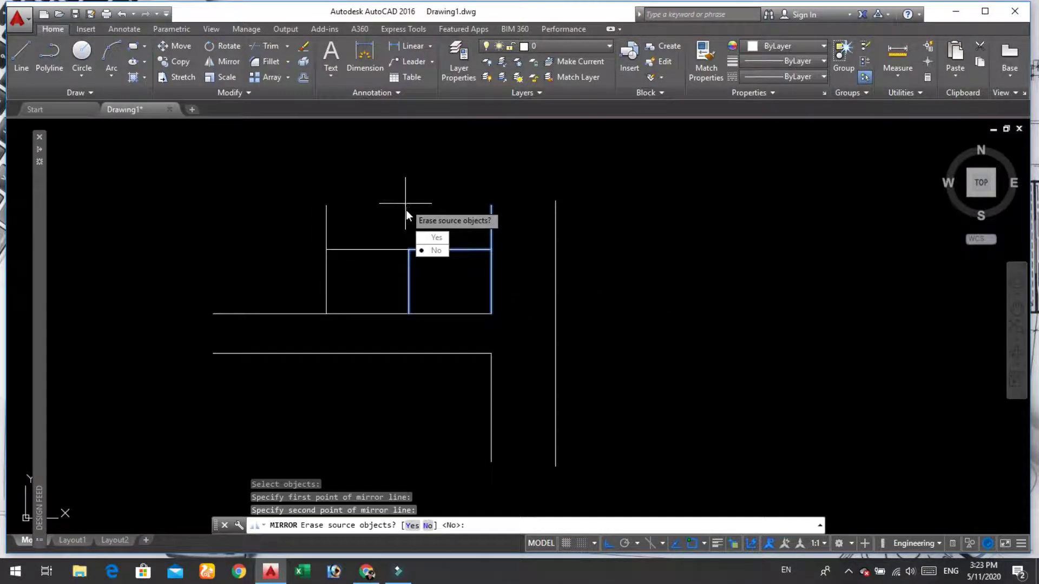
pyautogui.press('Return')
pyautogui.write('tr')
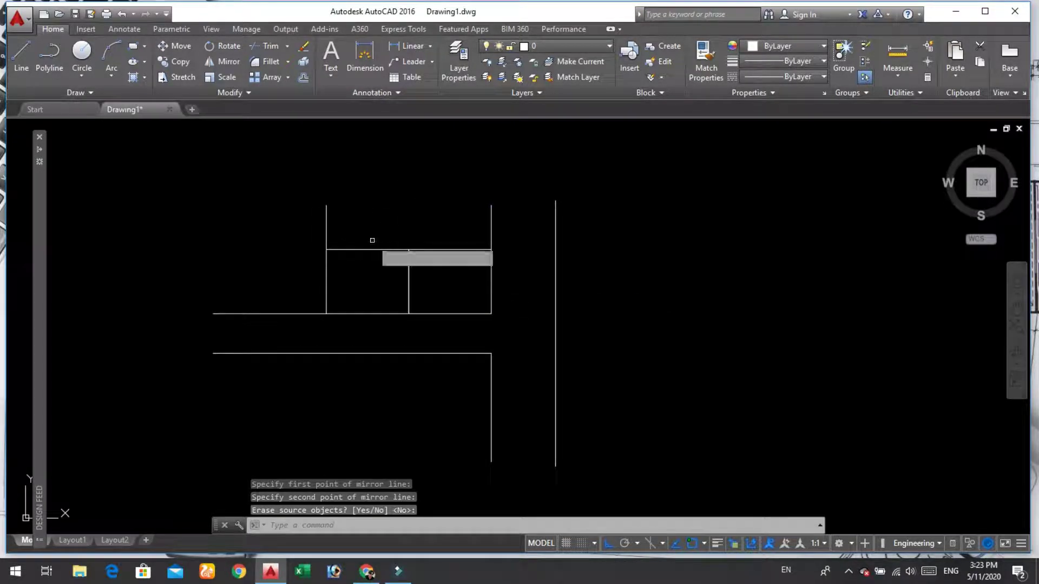
pyautogui.press('Return')
pyautogui.press('Return')
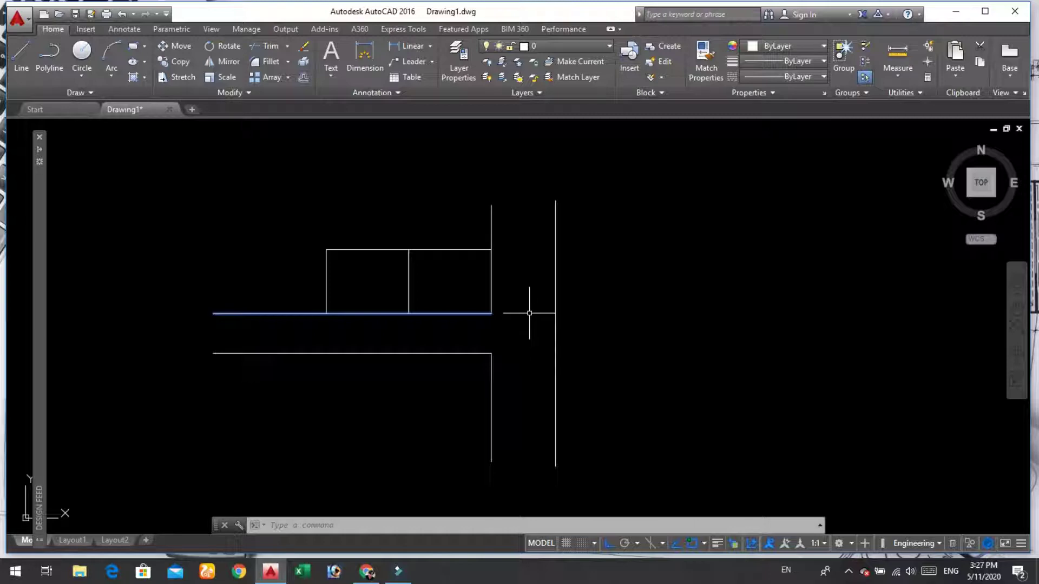
# Step: Start CHAMFER with the CHA alias and choose to set new chamfer distances
pyautogui.write('CH')
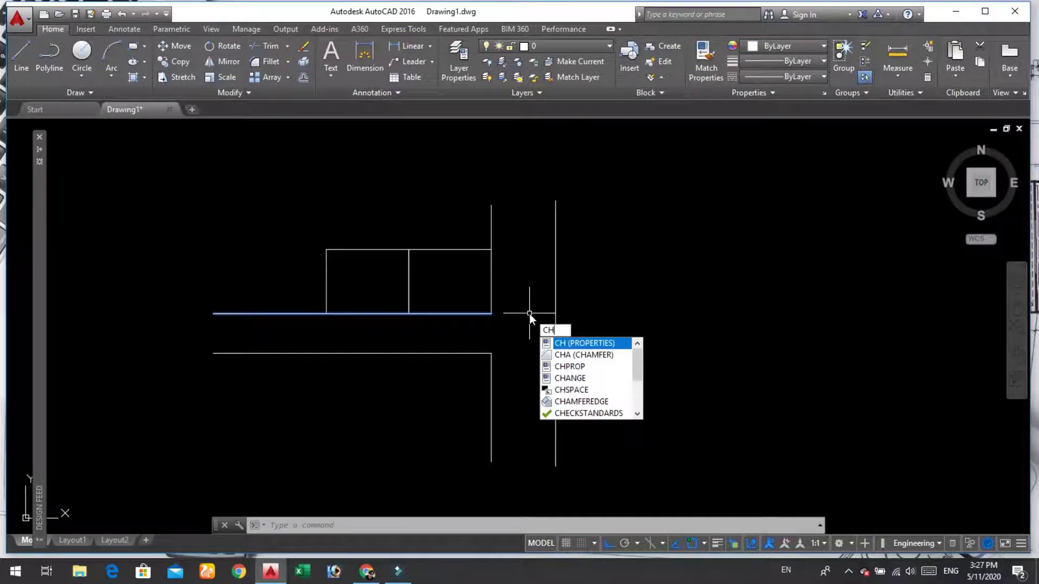
pyautogui.write('A')
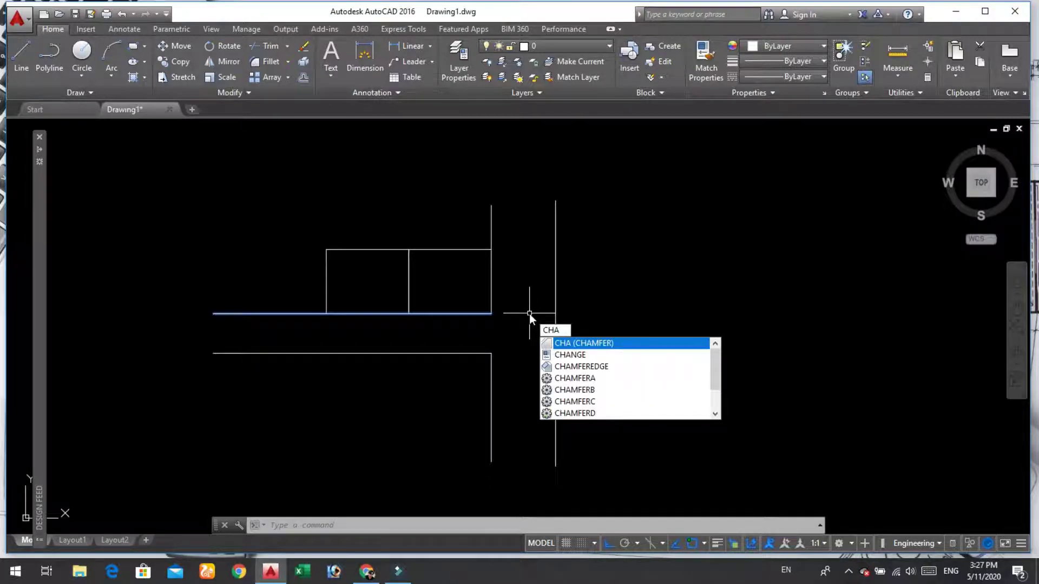
pyautogui.press('Return')
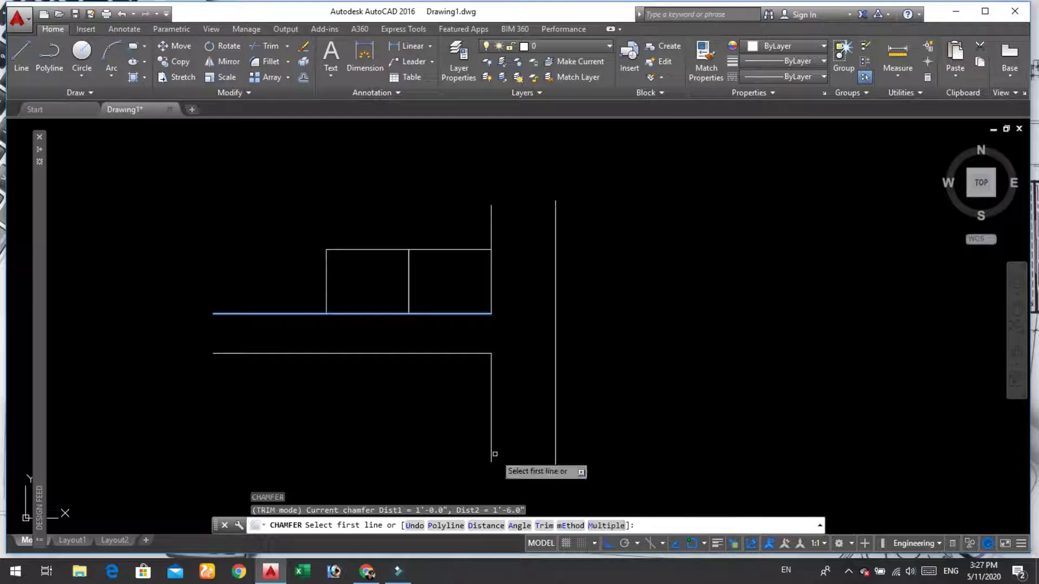
pyautogui.click(486, 526)
pyautogui.write('2')
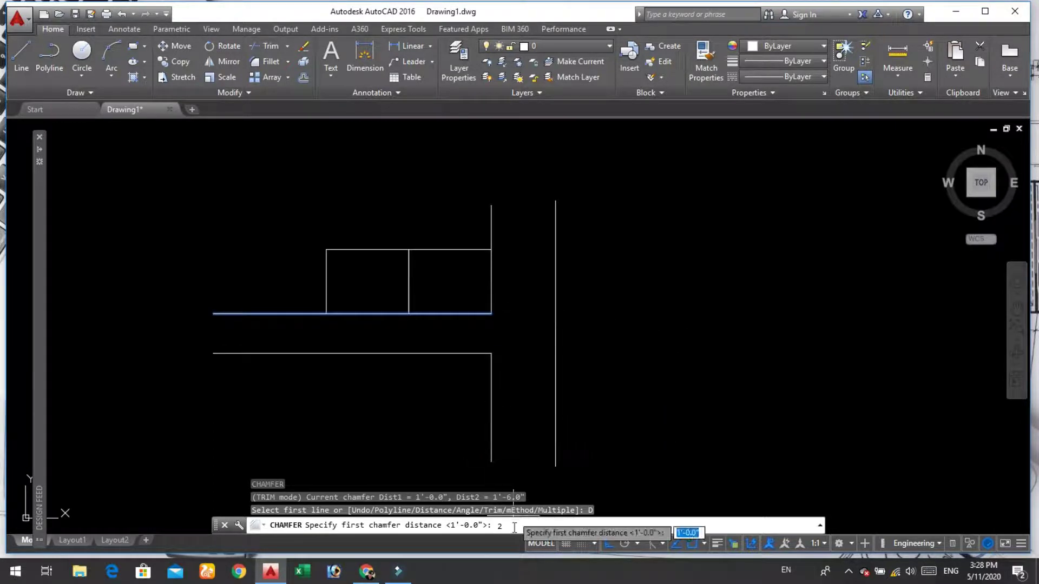
# Step: Apply a 2 by 1 chamfer to the upper L's corner beside the right-hand box
pyautogui.press('Return')
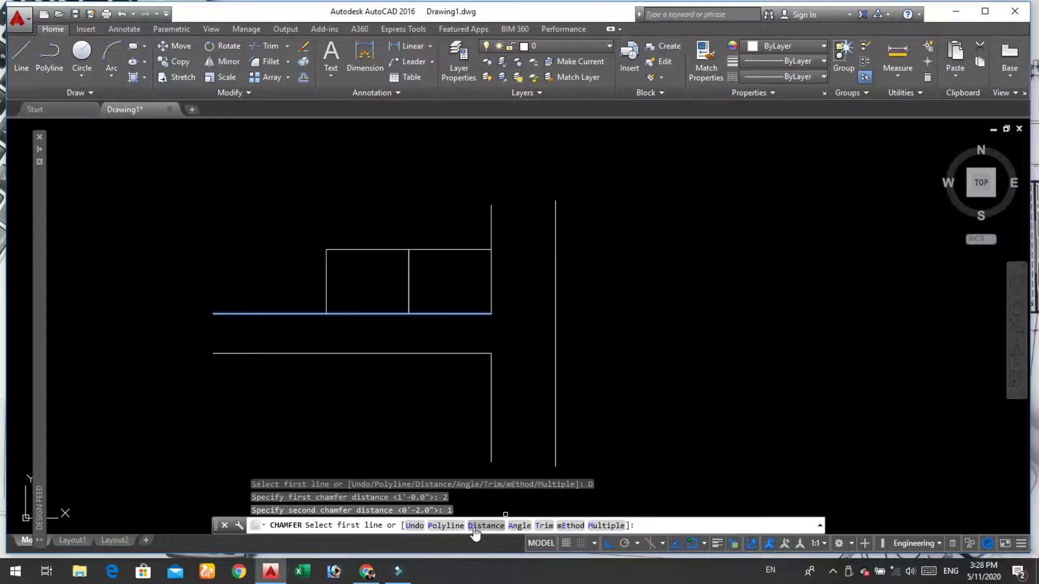
pyautogui.click(461, 314)
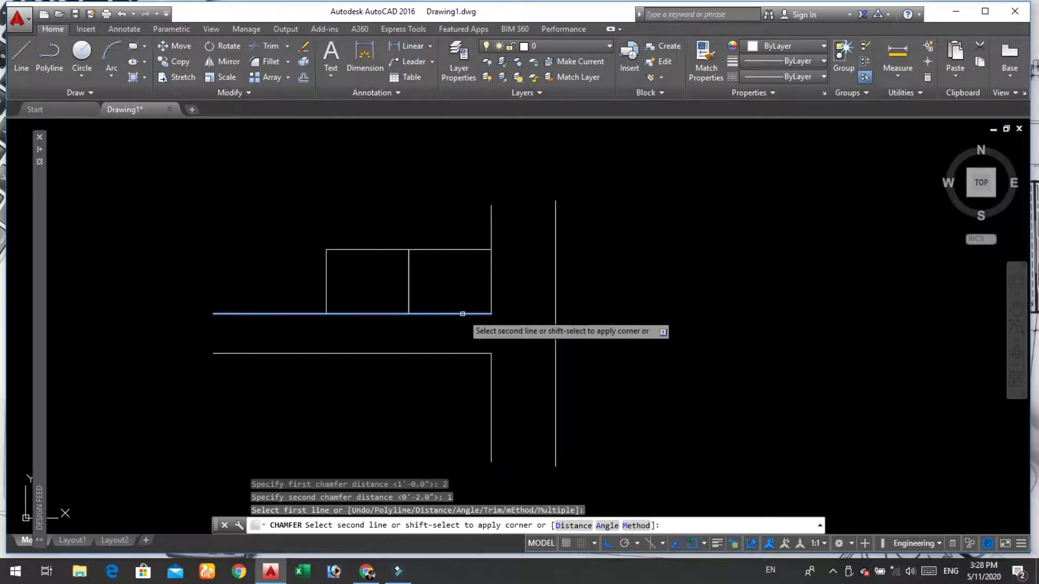
pyautogui.click(490, 269)
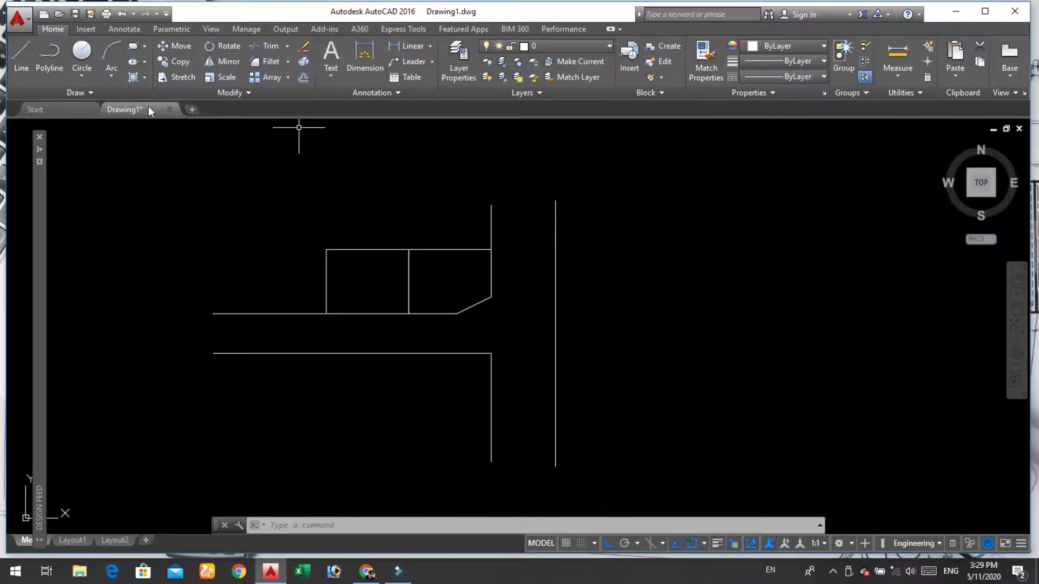
# Step: Draw a small circle just right of the chamfered corner, left of the vertical line
pyautogui.click(81, 54)
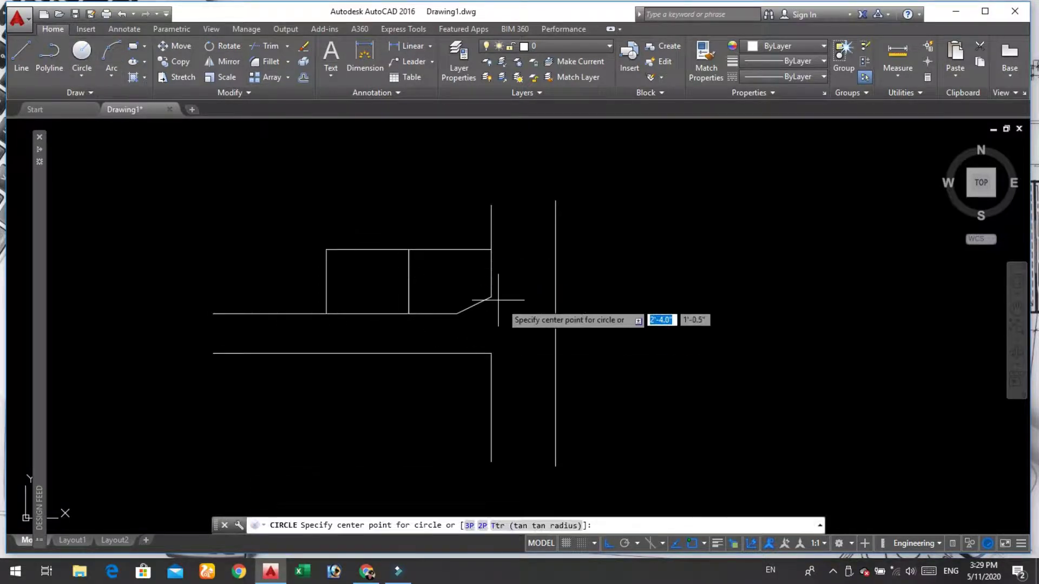
pyautogui.click(512, 323)
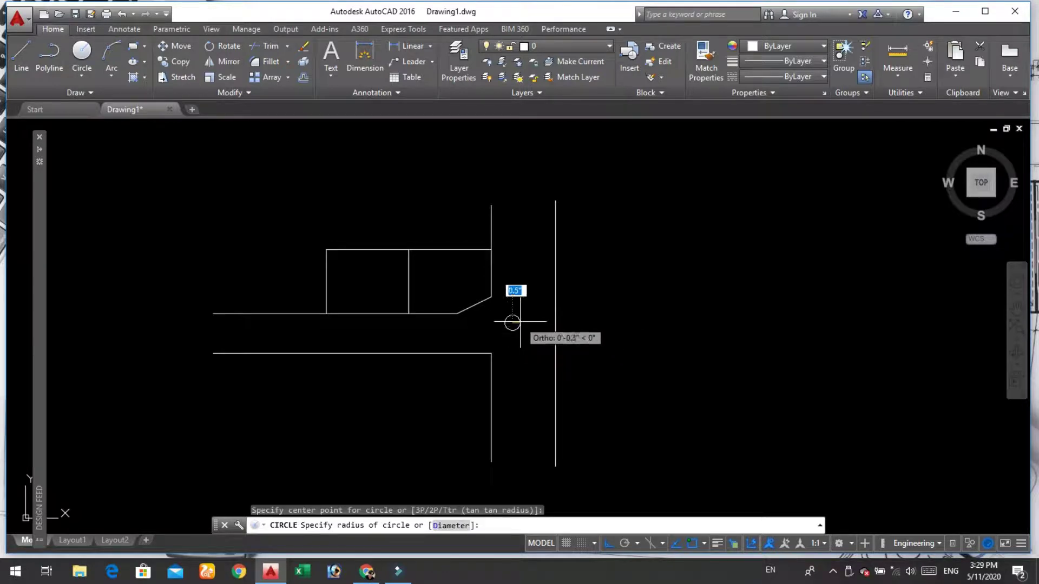
pyautogui.click(503, 324)
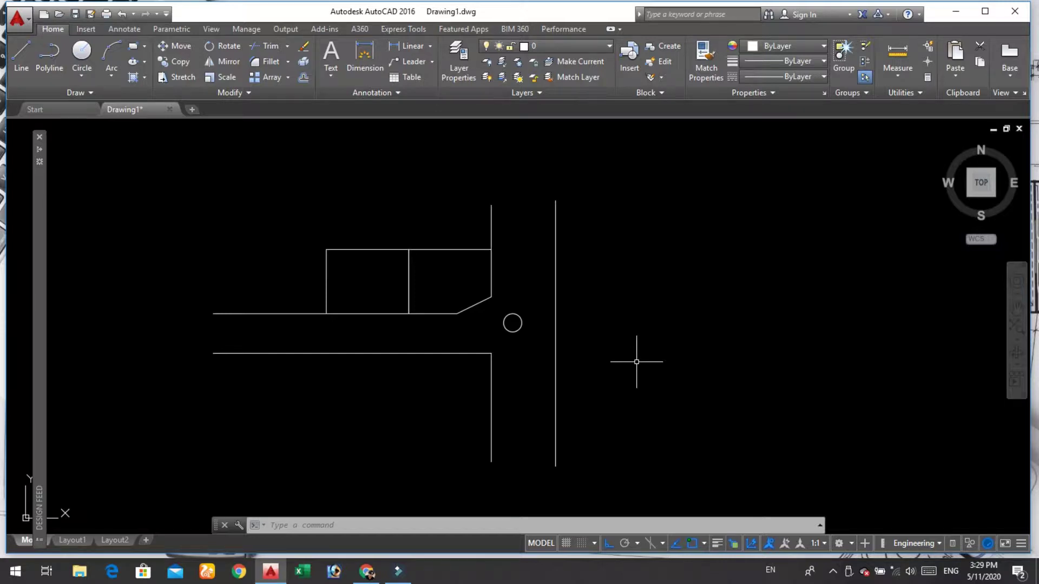
# Step: Chamfer the lower L's corner with distances 2 and 3 using CHA
pyautogui.write('CHA')
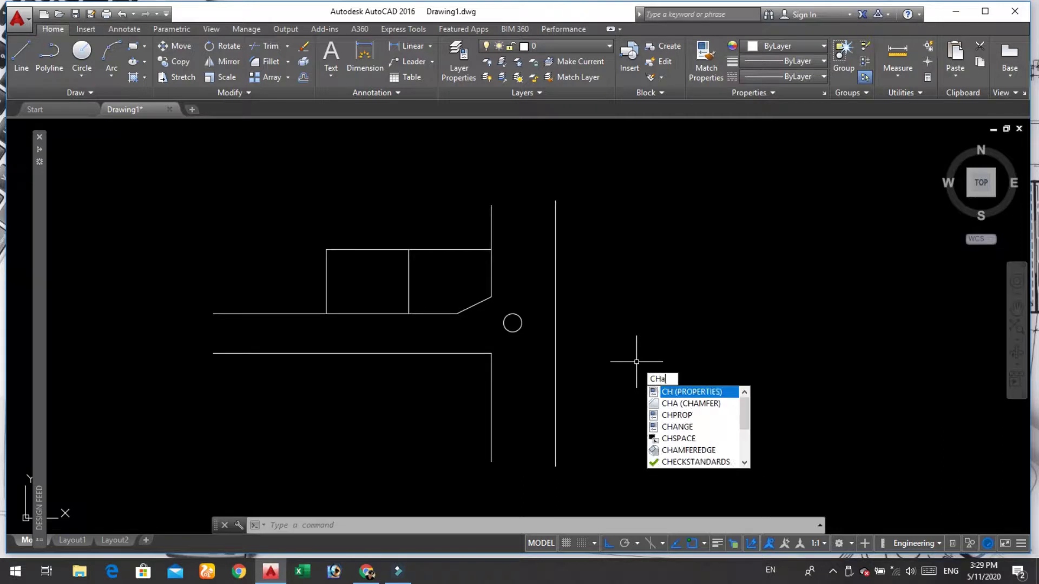
pyautogui.press('Return')
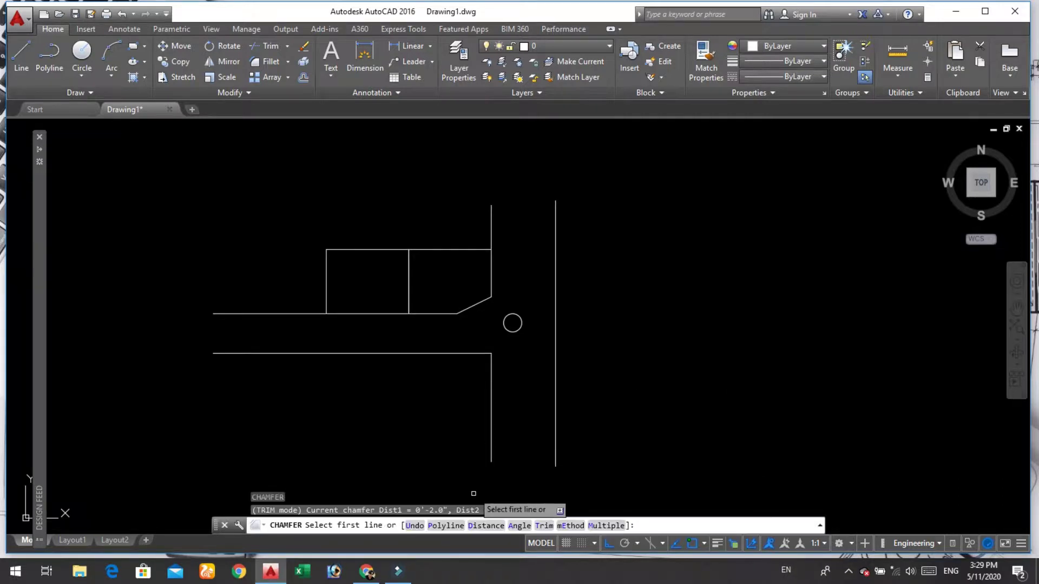
pyautogui.click(487, 526)
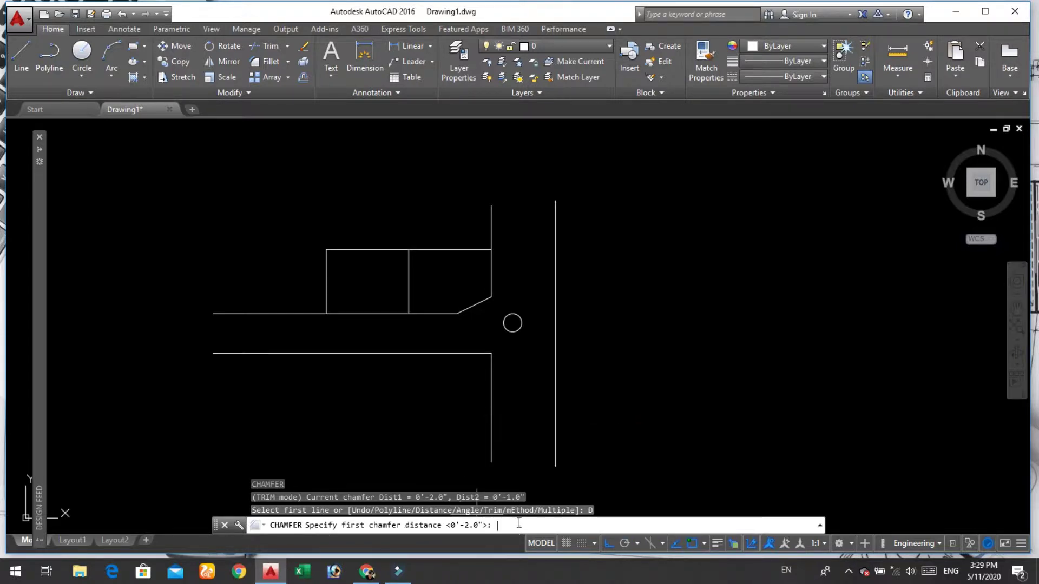
pyautogui.write('2')
pyautogui.press('Return')
pyautogui.write('3')
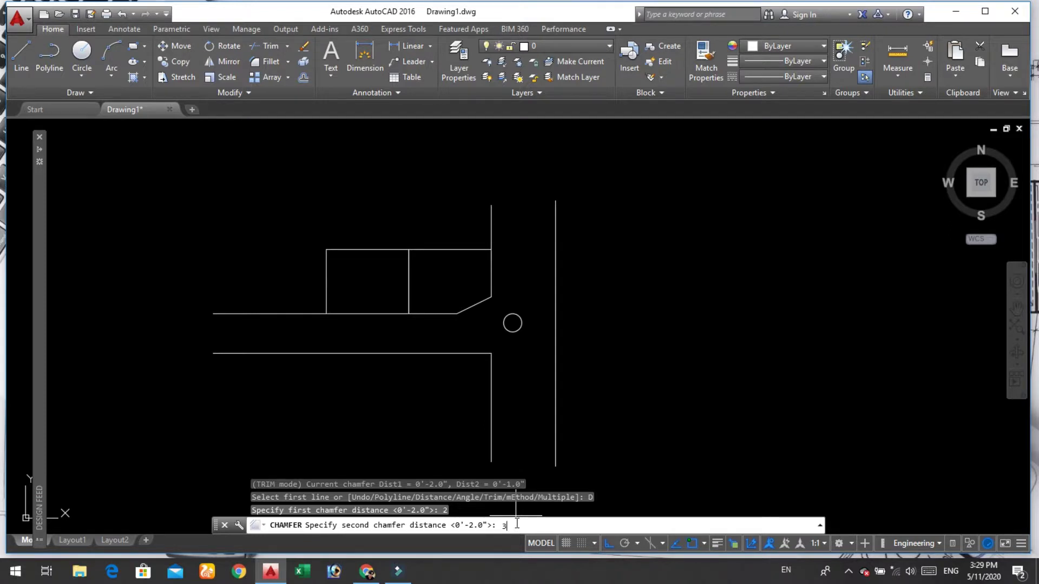
pyautogui.press('Return')
pyautogui.click(437, 352)
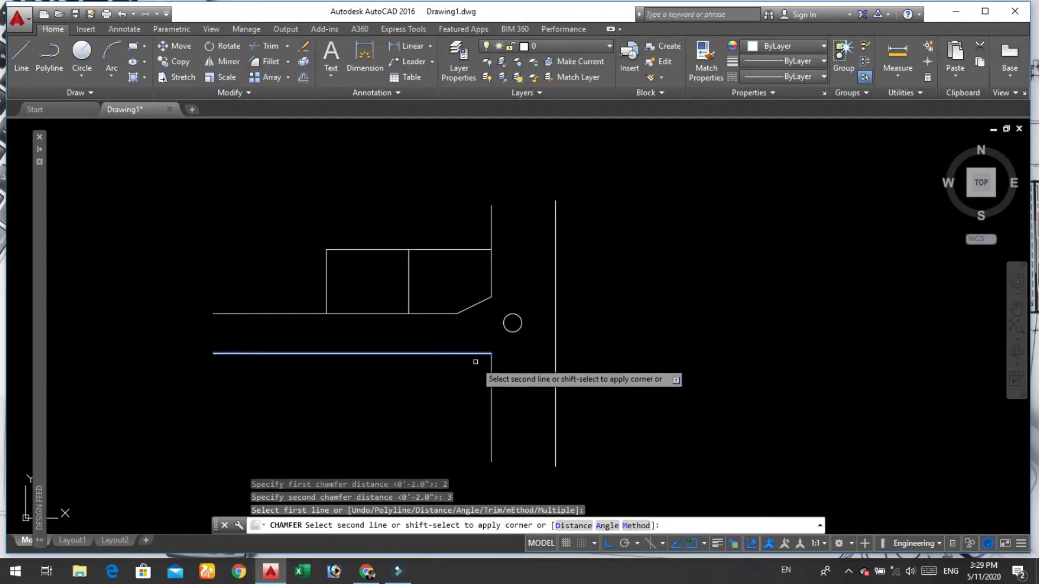
pyautogui.click(491, 410)
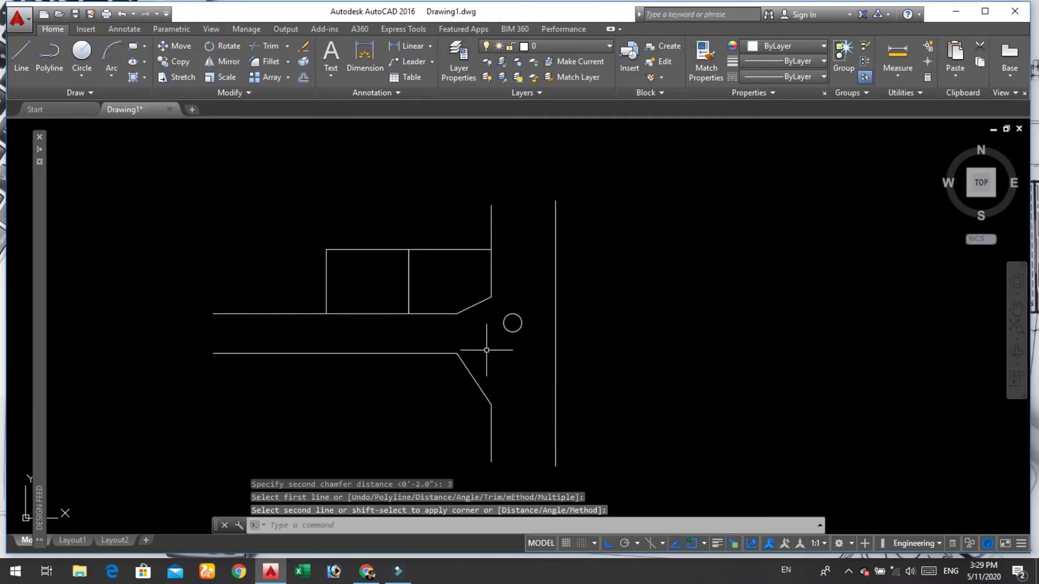